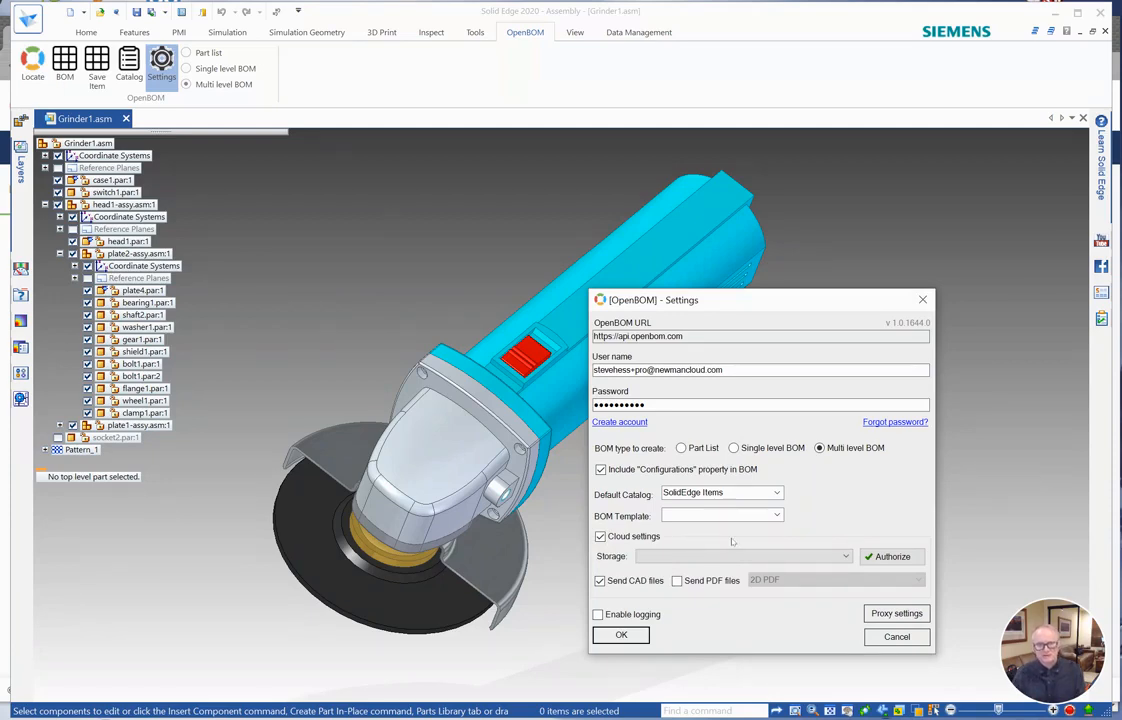
# Set the BOM cloud storage to Google Drive and authorize it by choosing the signed-in Google account.
pyautogui.click(846, 556)
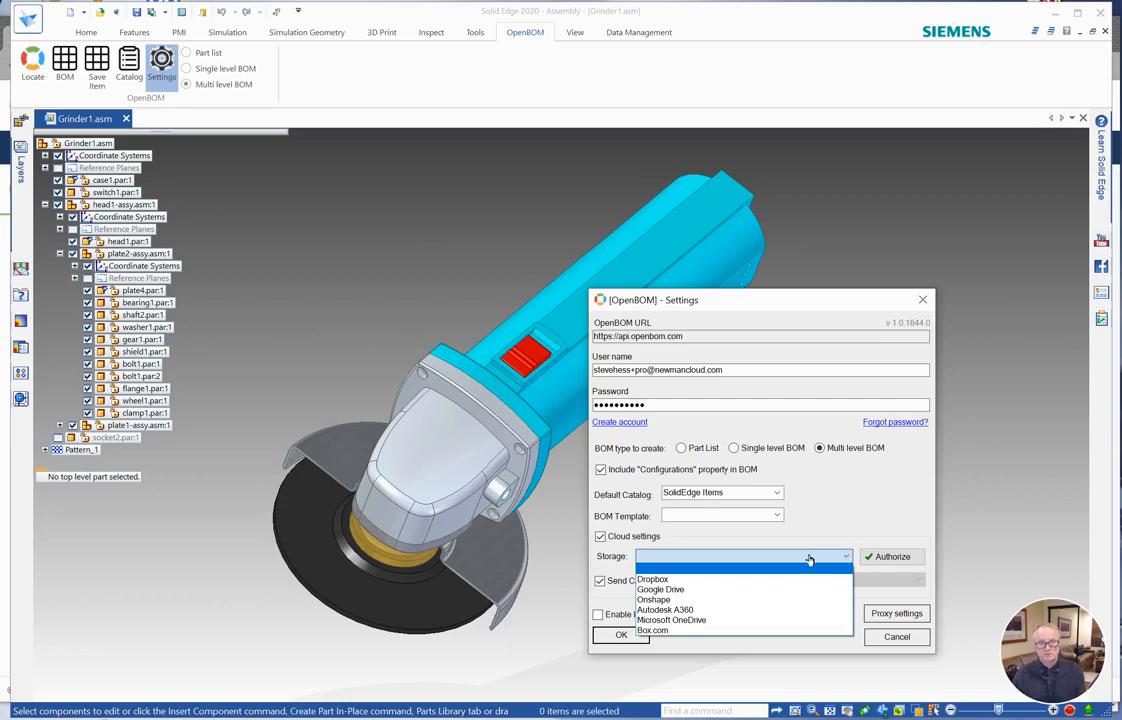
pyautogui.click(763, 590)
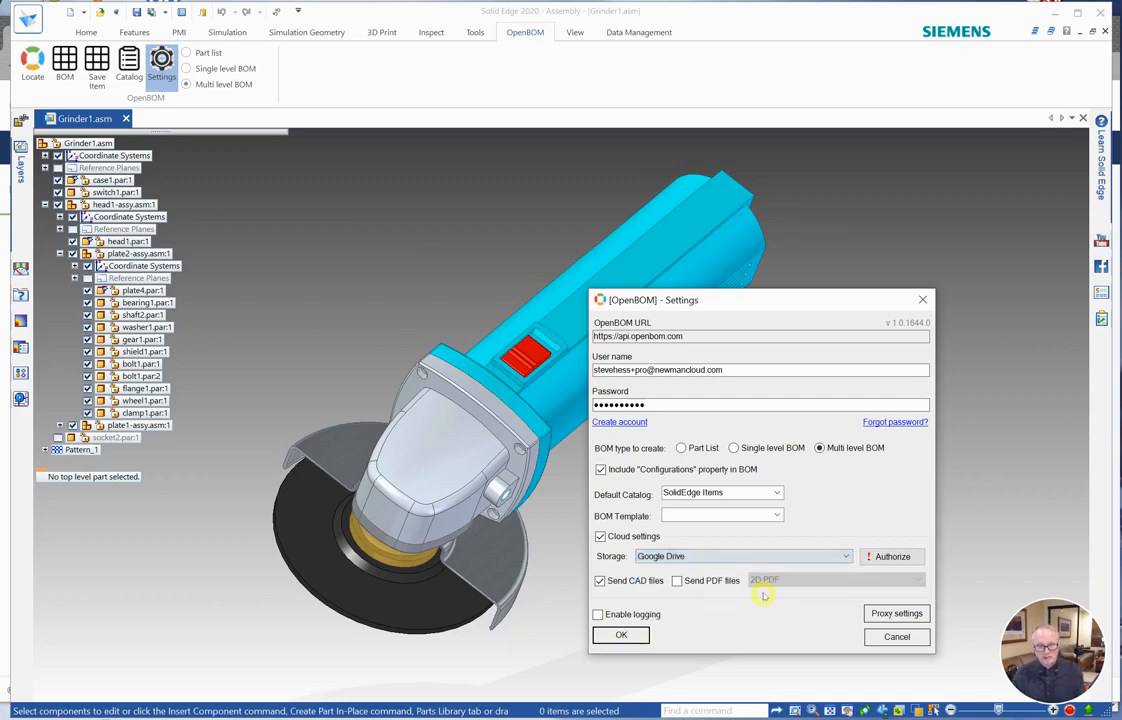
pyautogui.click(893, 559)
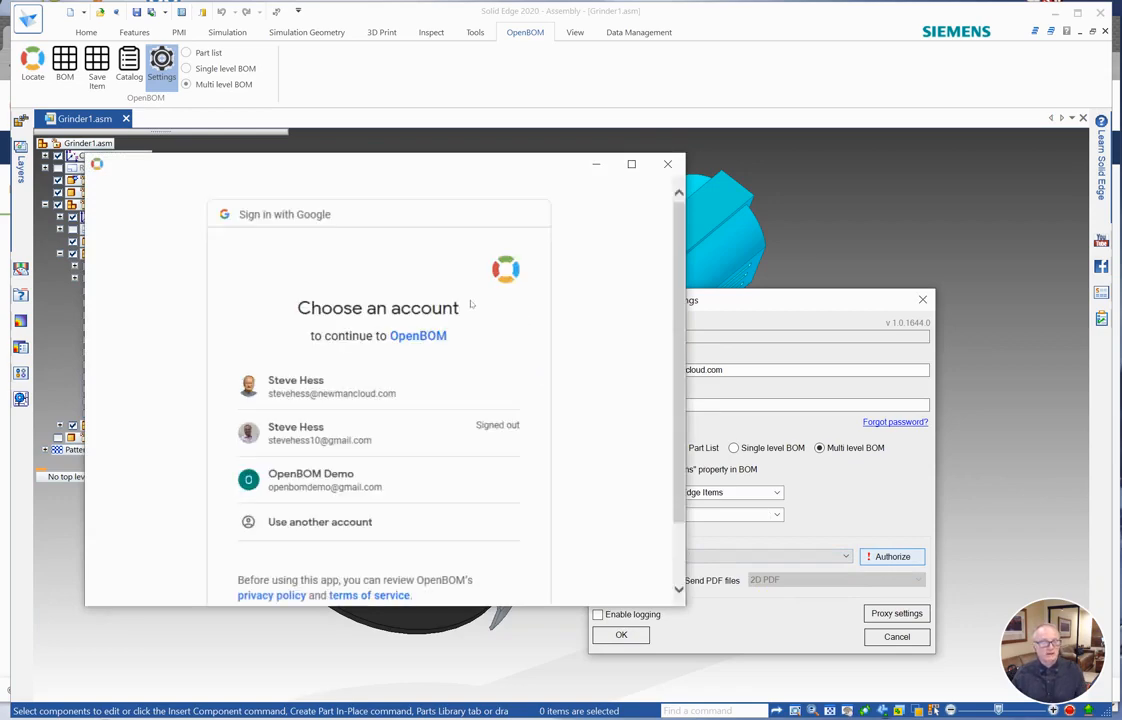
pyautogui.click(360, 386)
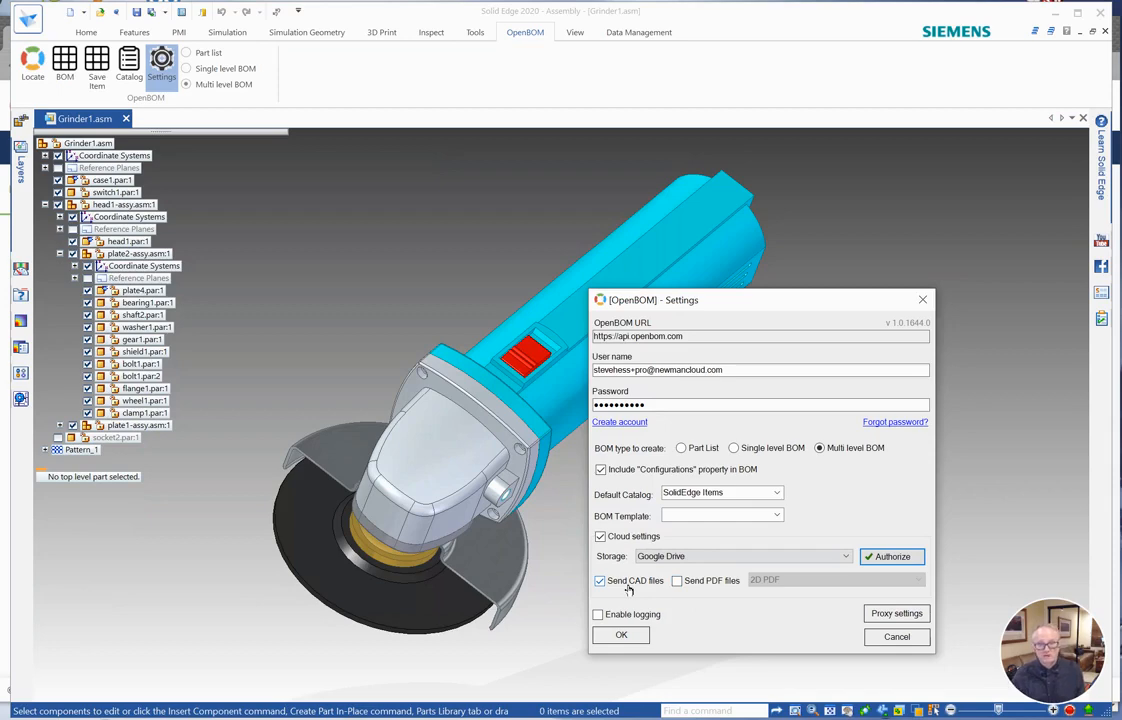
# Enable sending PDF files as 2D PDF alongside CAD files and save the OpenBOM settings.
pyautogui.click(677, 581)
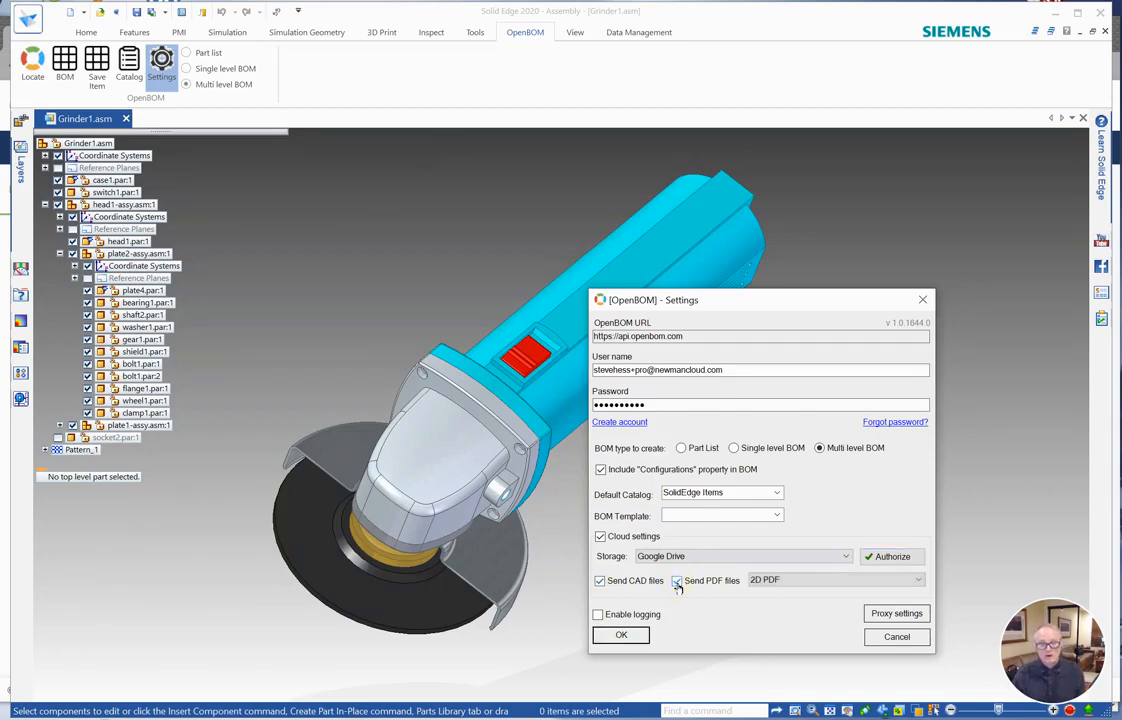
pyautogui.click(805, 580)
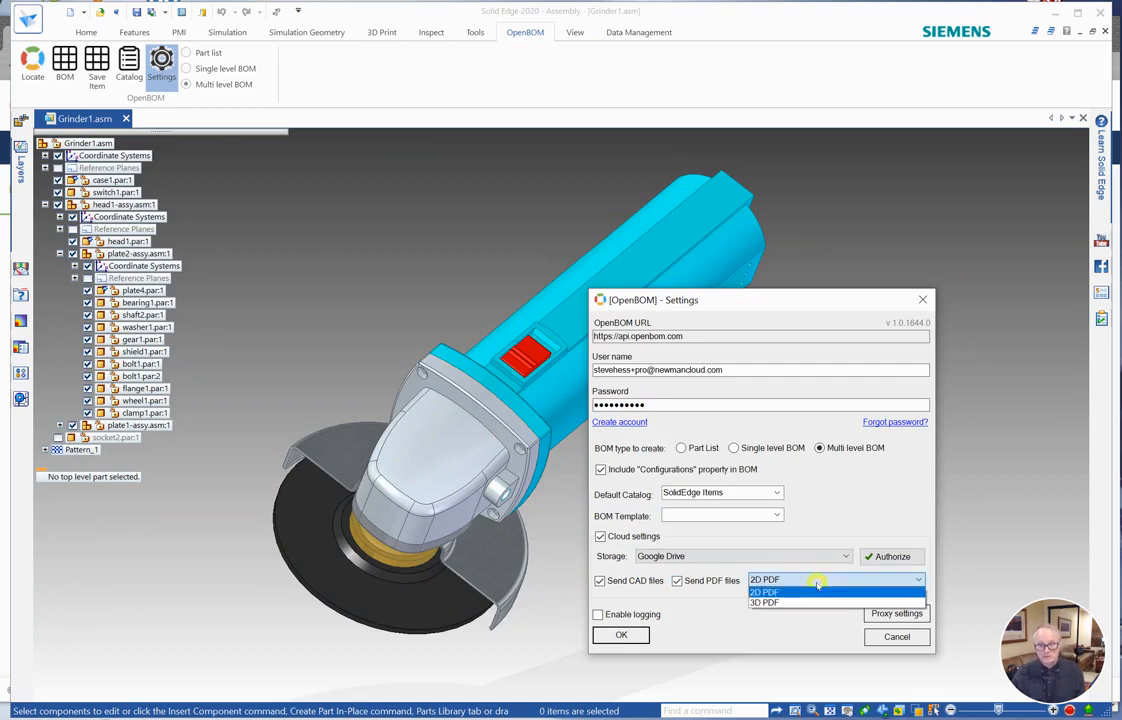
pyautogui.click(810, 594)
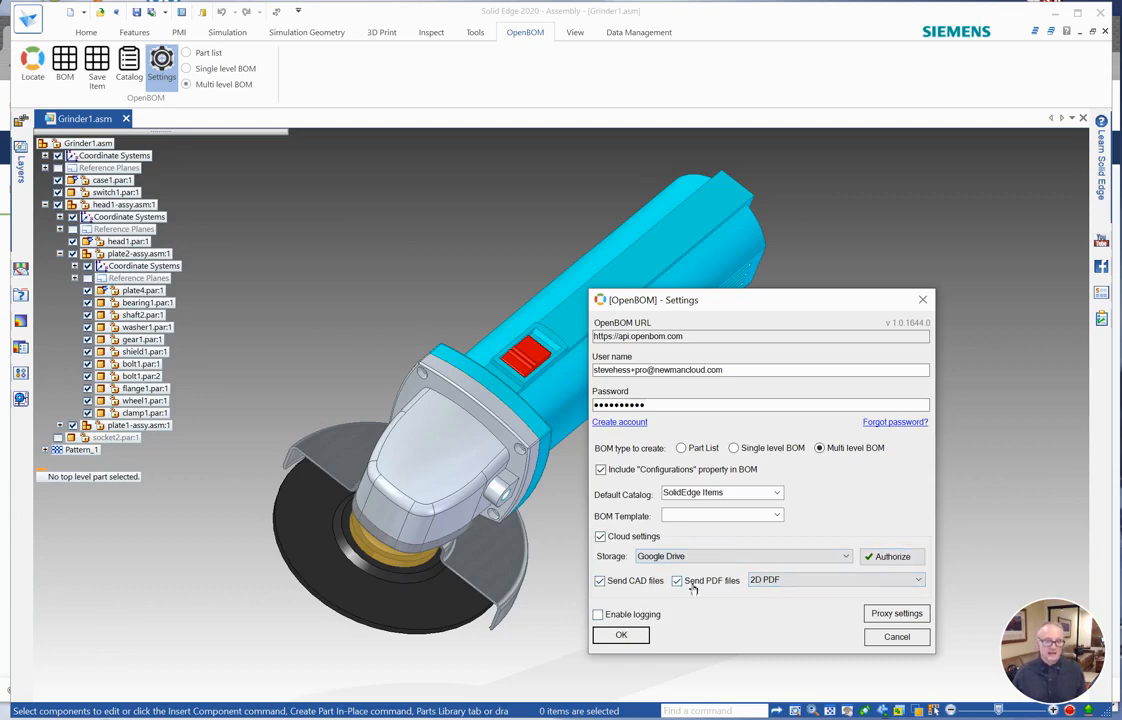
pyautogui.click(617, 637)
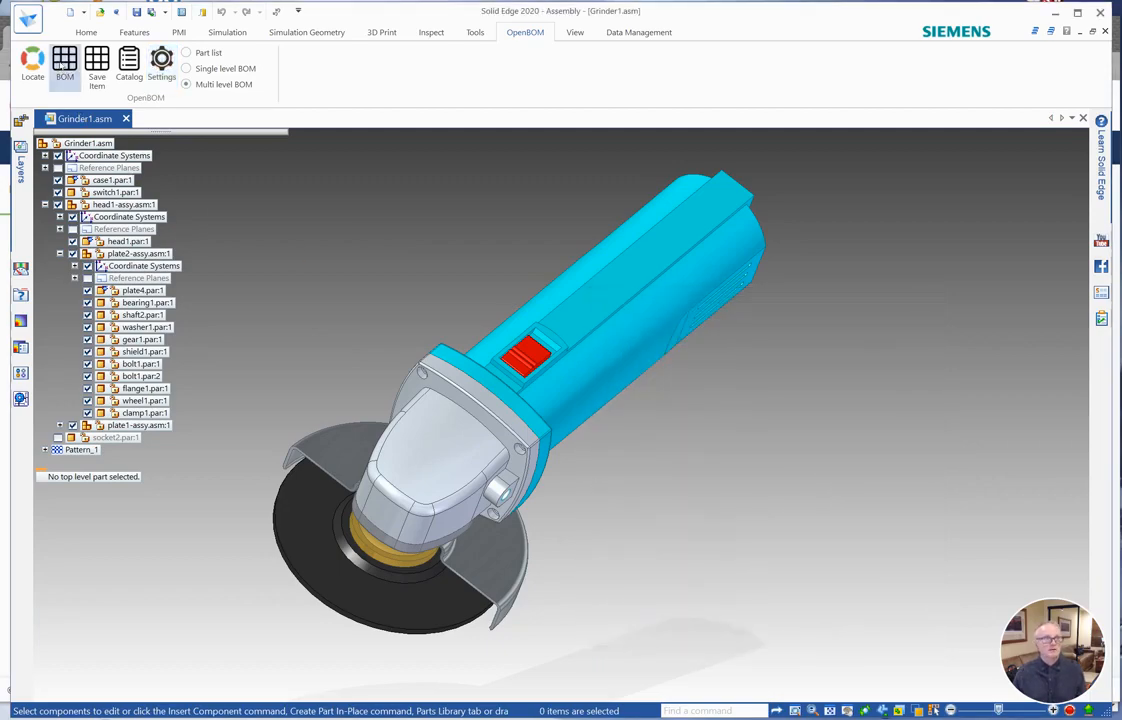
# Create the multi-level BOM for the Grinder1 assembly and open the resulting Grinder1 BOM.
pyautogui.click(62, 64)
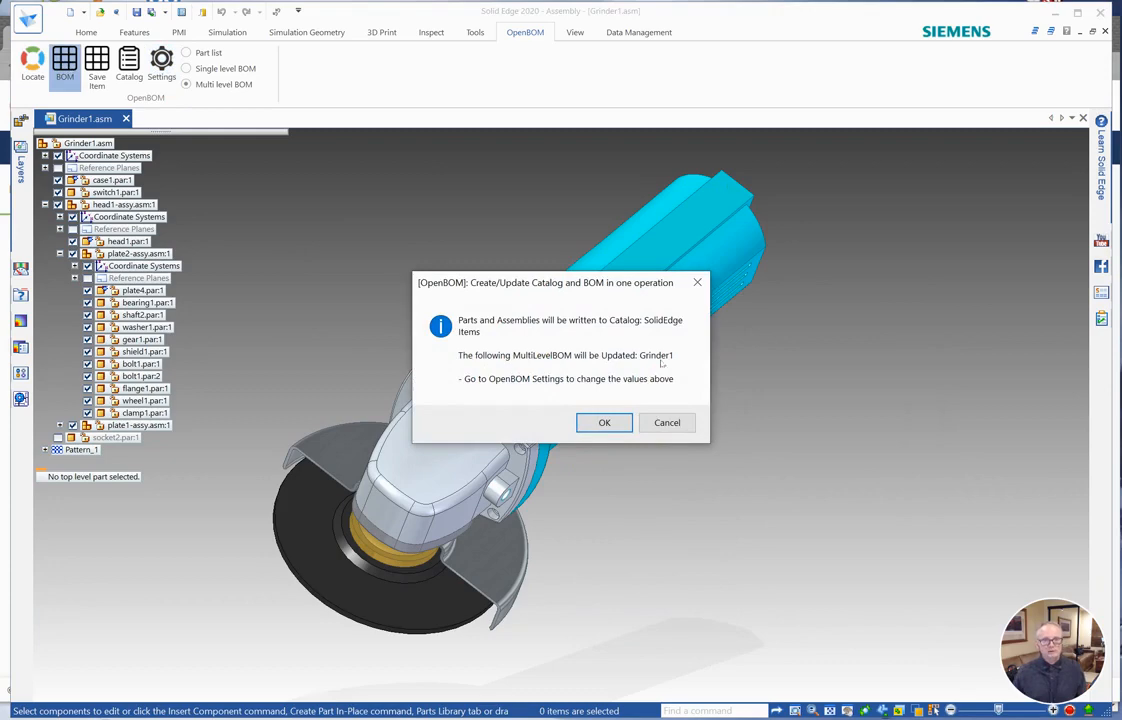
pyautogui.click(606, 422)
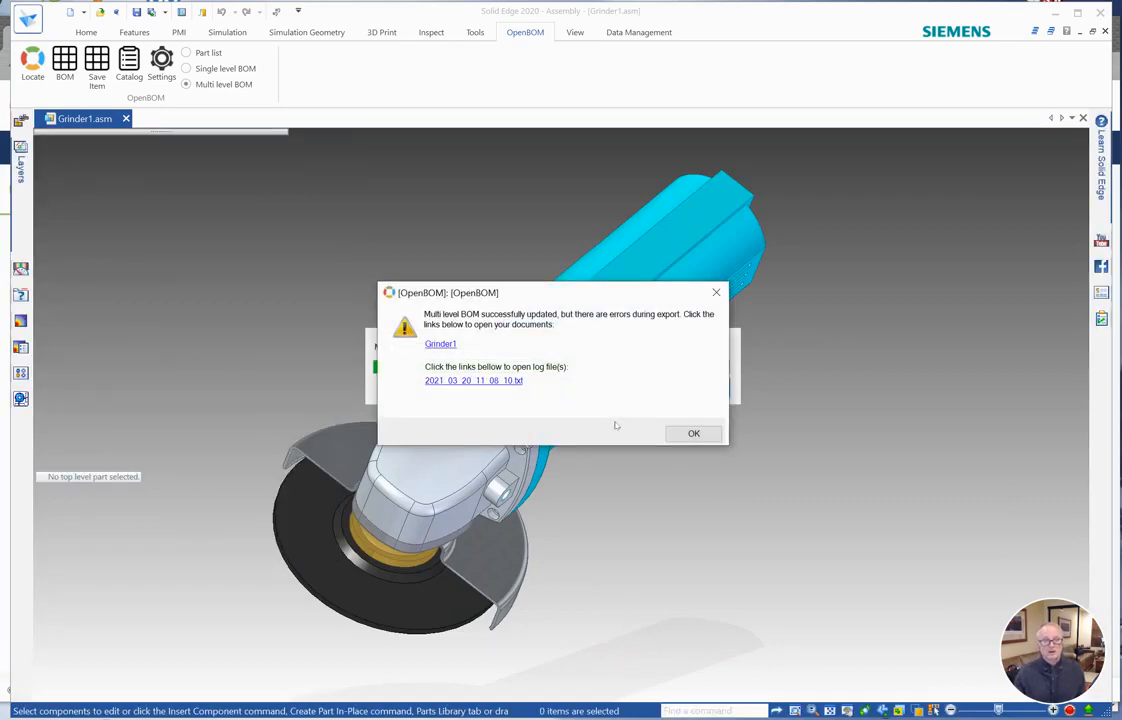
pyautogui.click(442, 344)
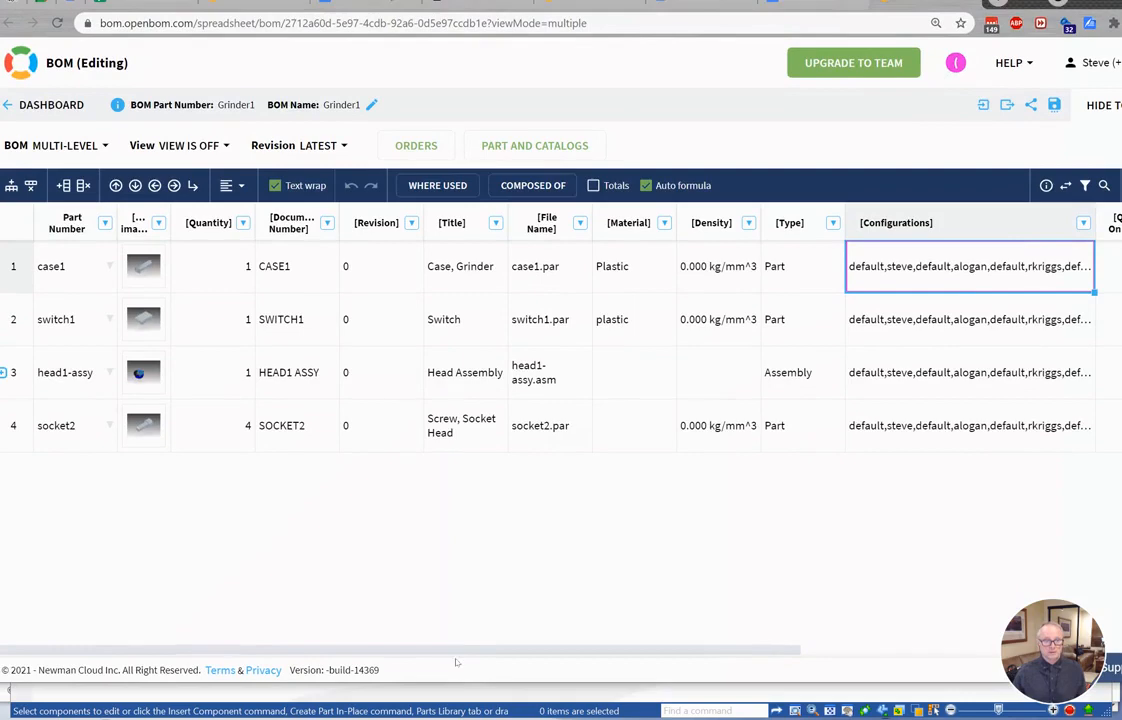
# Reload the BOM and scroll across to inspect the CAD File in GoogleDrive column.
pyautogui.moveTo(474, 651); pyautogui.dragTo(904, 649)
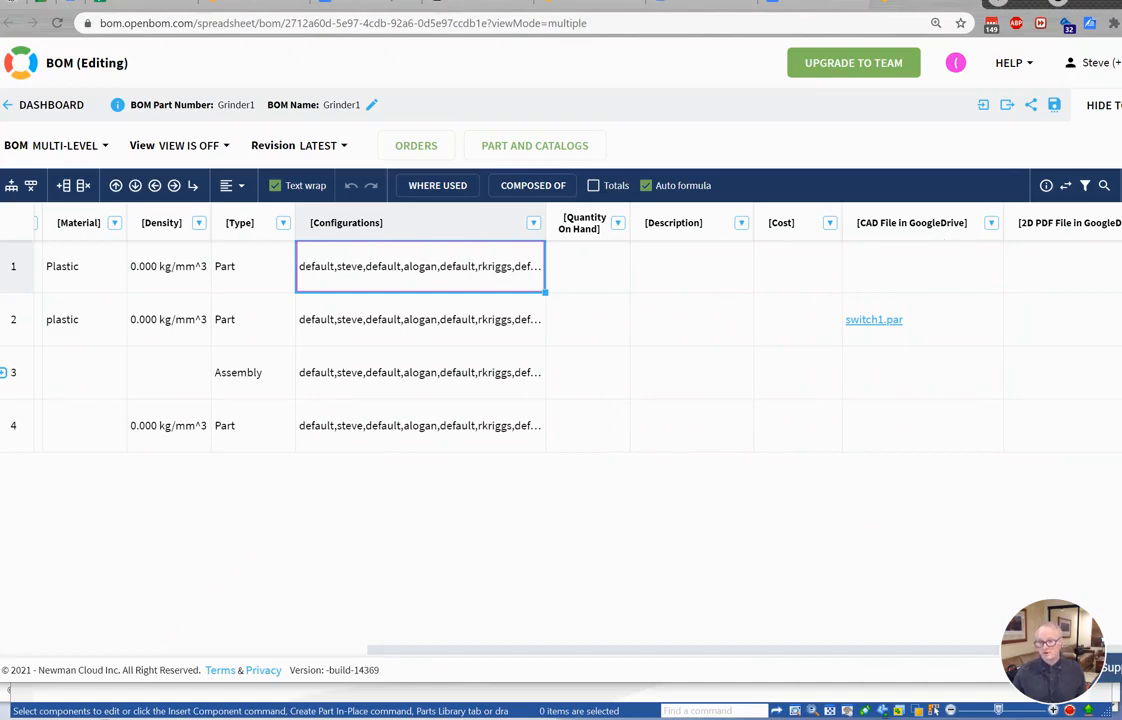
pyautogui.moveTo(1121, 683); pyautogui.dragTo(1101, 667)
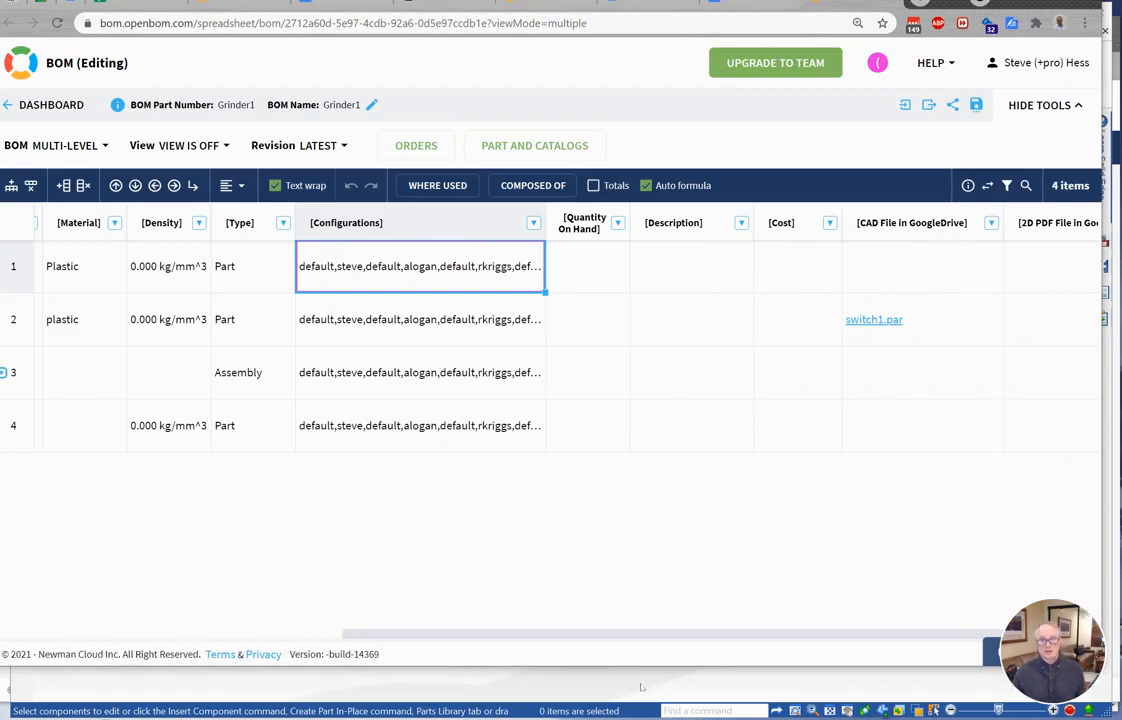
pyautogui.moveTo(660, 633); pyautogui.dragTo(710, 633)
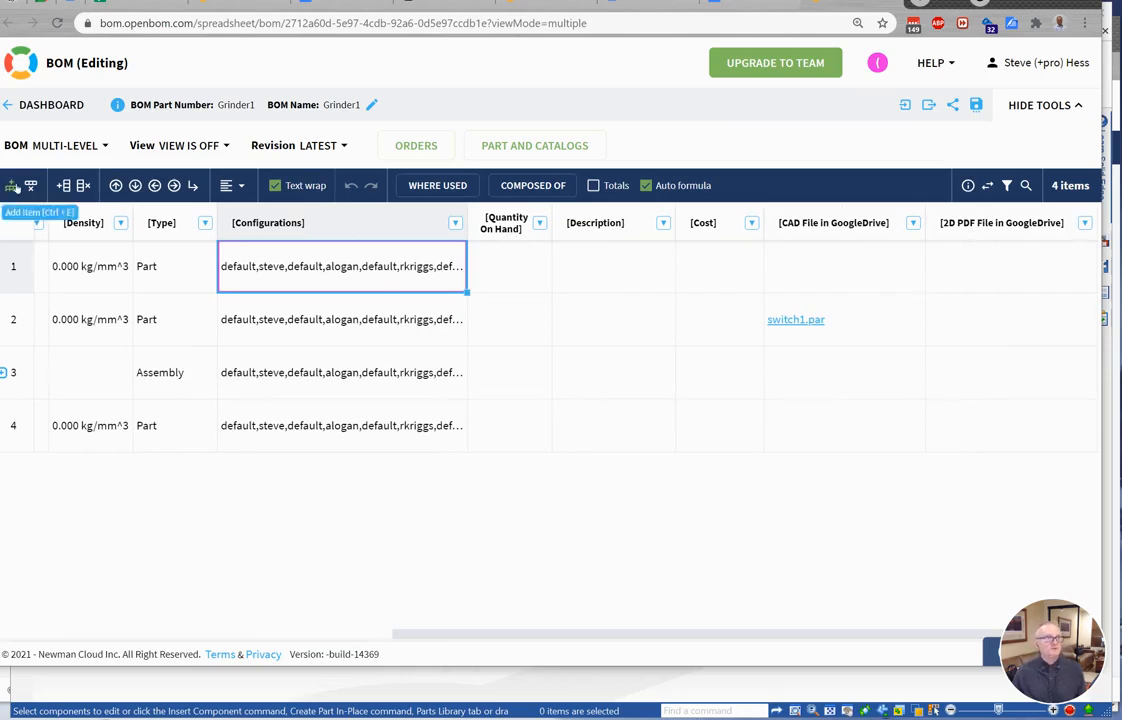
pyautogui.click(55, 23)
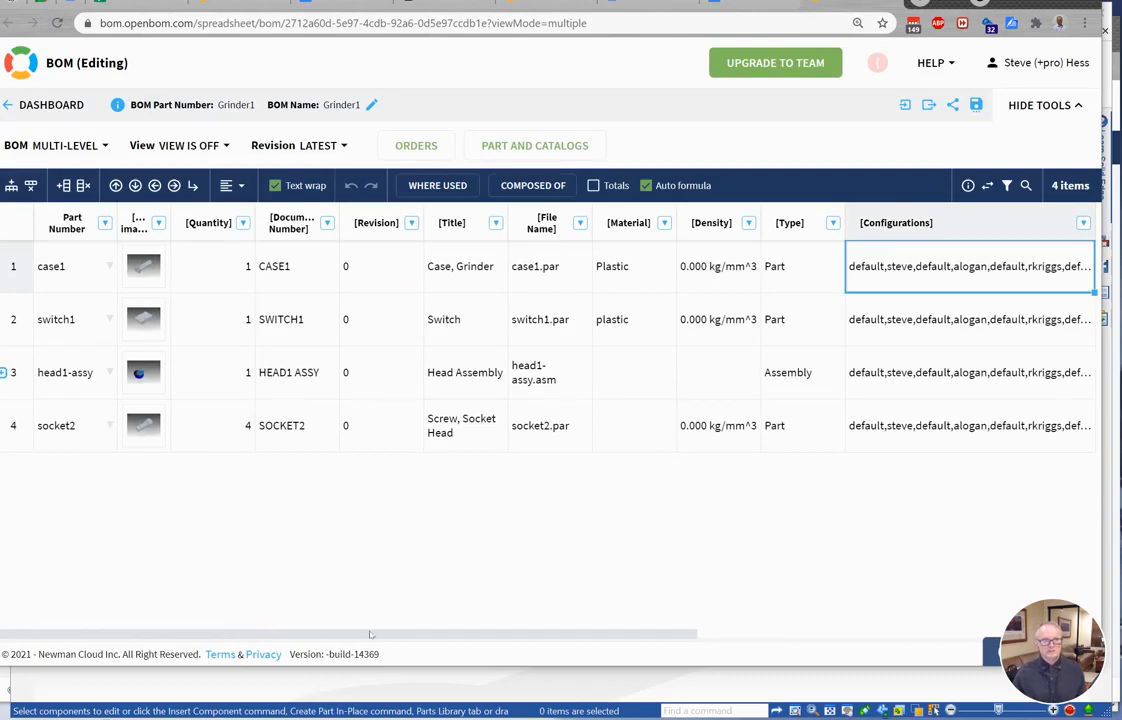
pyautogui.moveTo(370, 636); pyautogui.dragTo(765, 634)
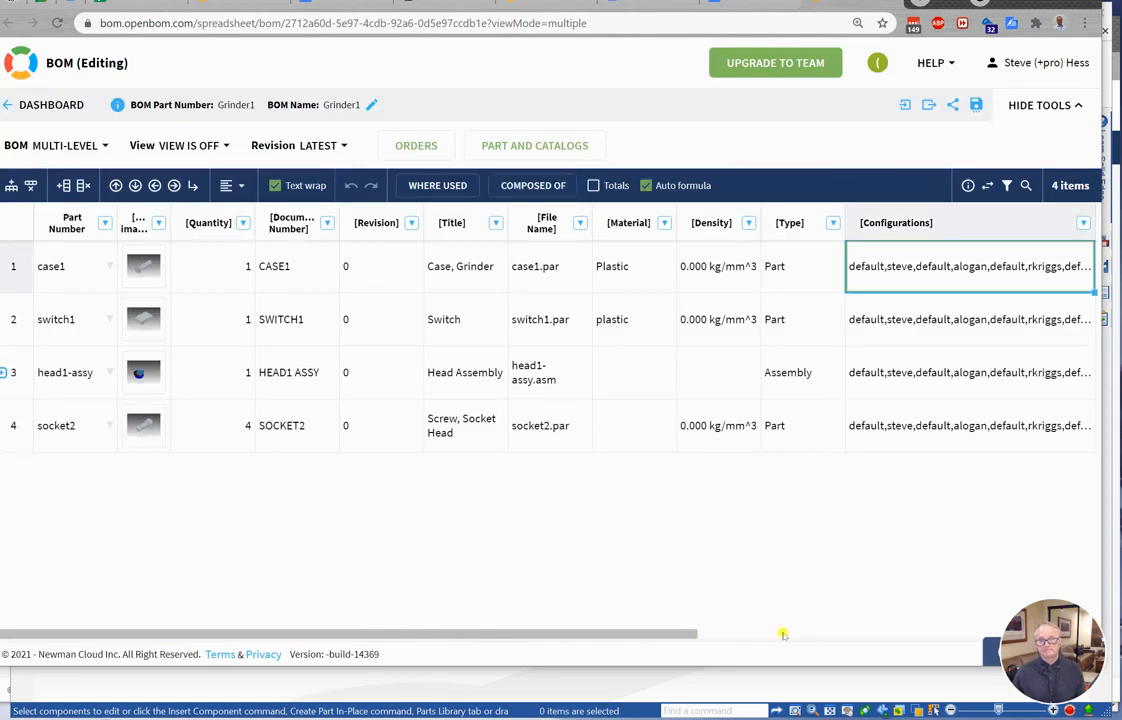
pyautogui.moveTo(690, 636); pyautogui.dragTo(813, 636)
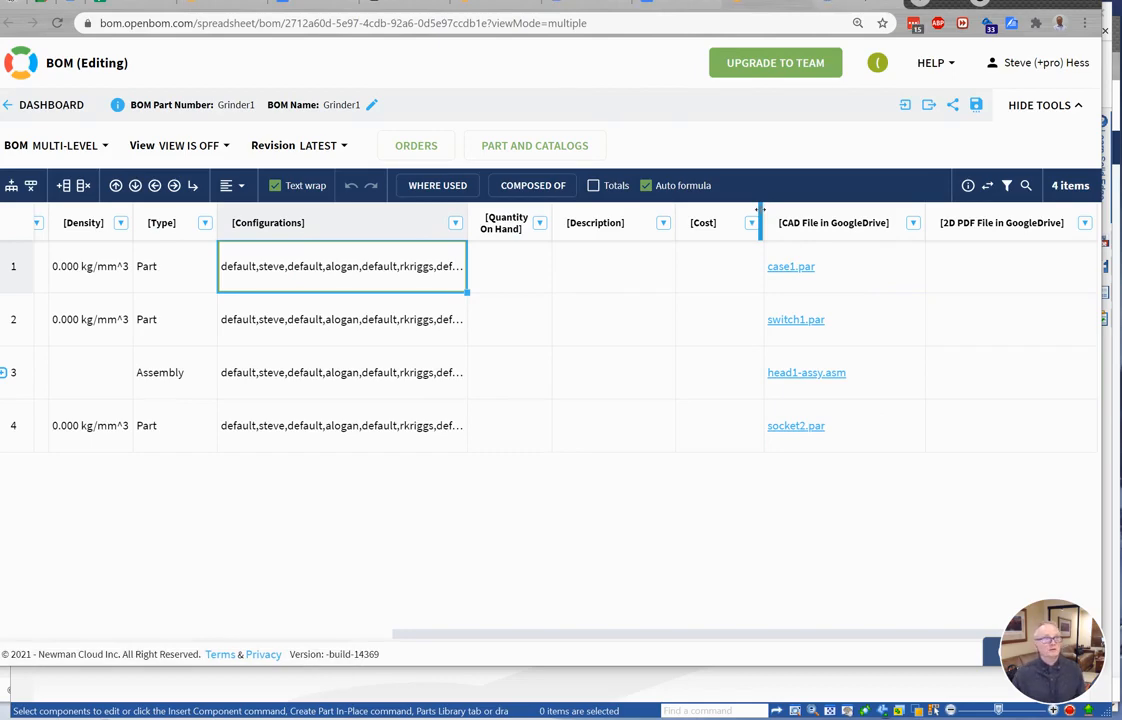
# Preview the uploaded case1.par file in Google Drive, then reload the BOM to show the 2D PDF file links.
pyautogui.click(835, 8)
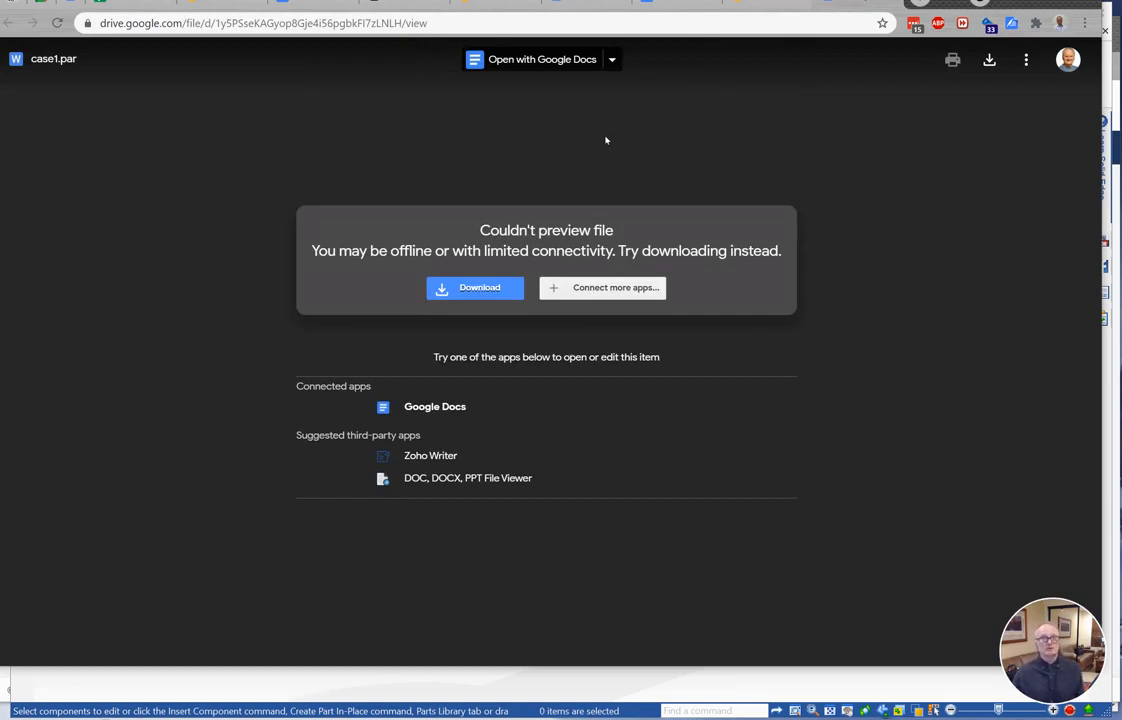
pyautogui.click(760, 8)
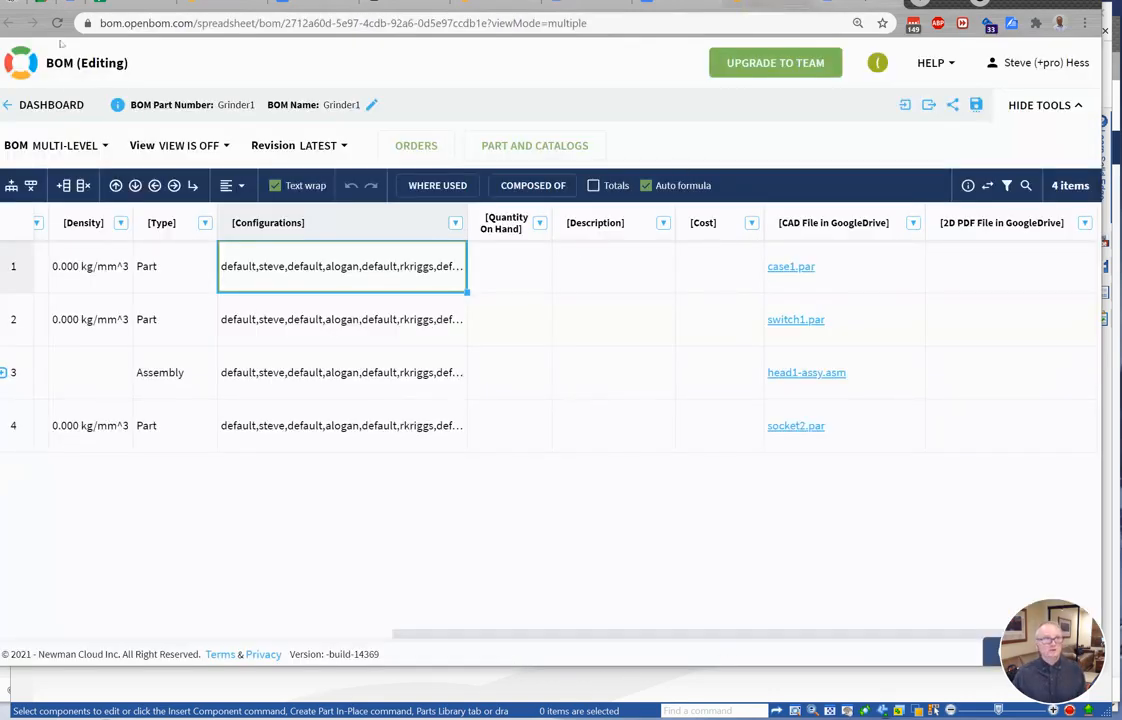
pyautogui.click(57, 23)
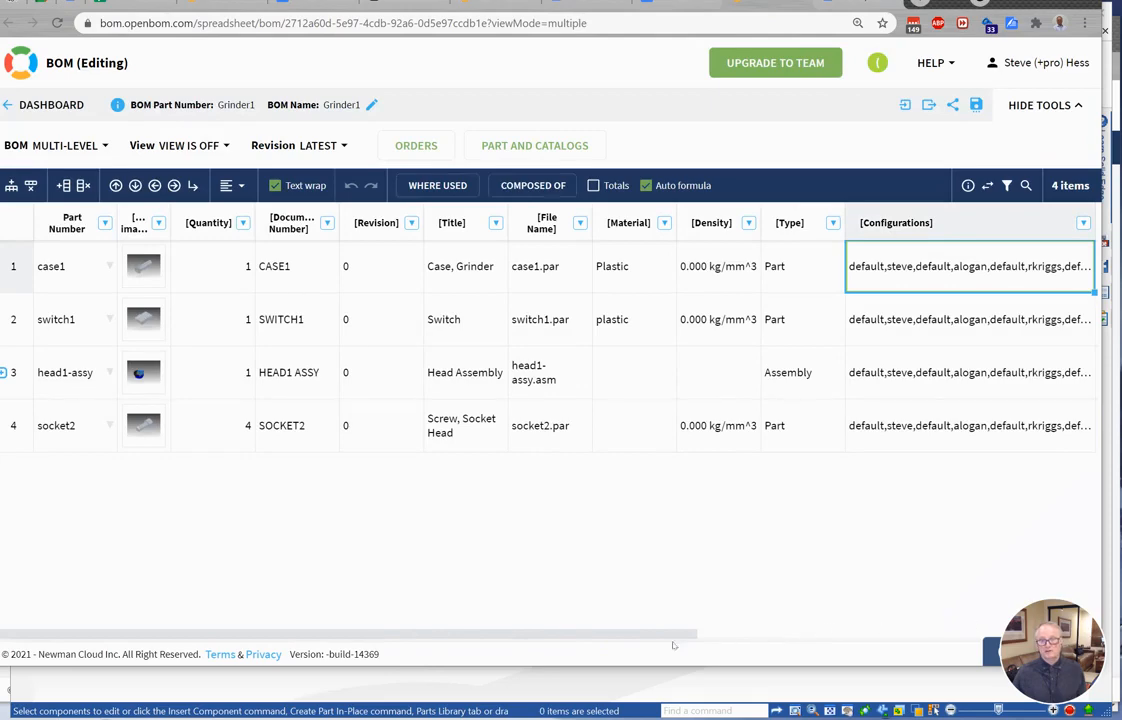
pyautogui.hscroll(6, 599, 636)
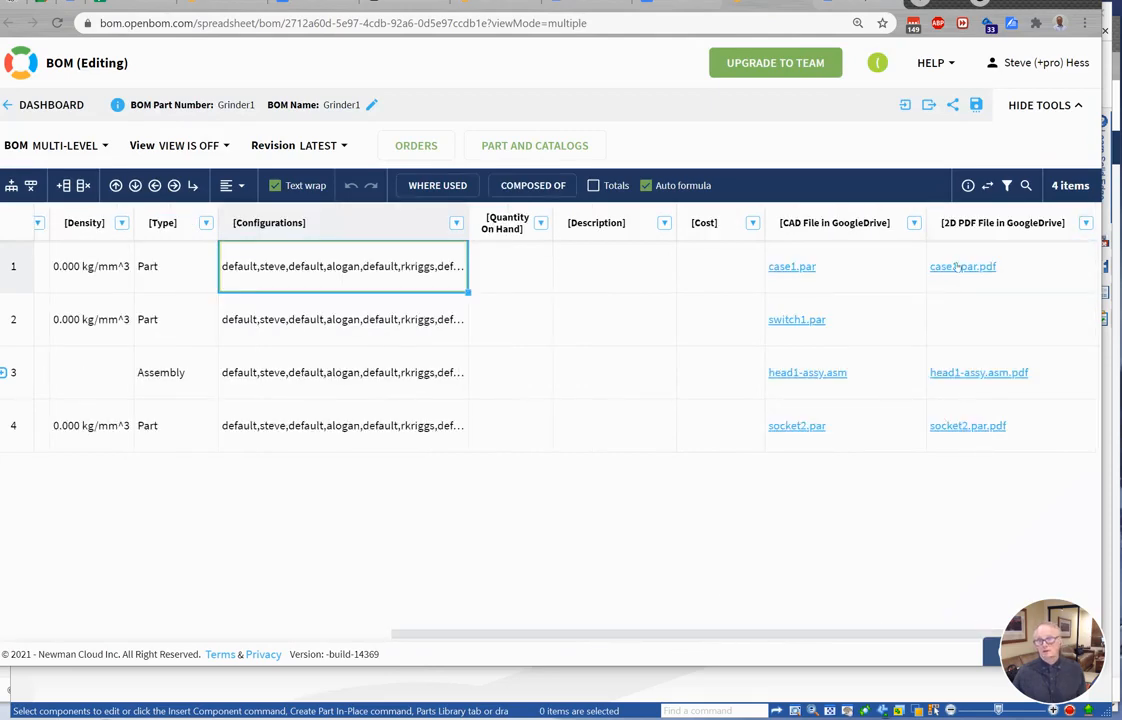
# Open head1-assy.asm.pdf from the 2D PDF column and inspect it in Google Drive.
pyautogui.click(990, 373)
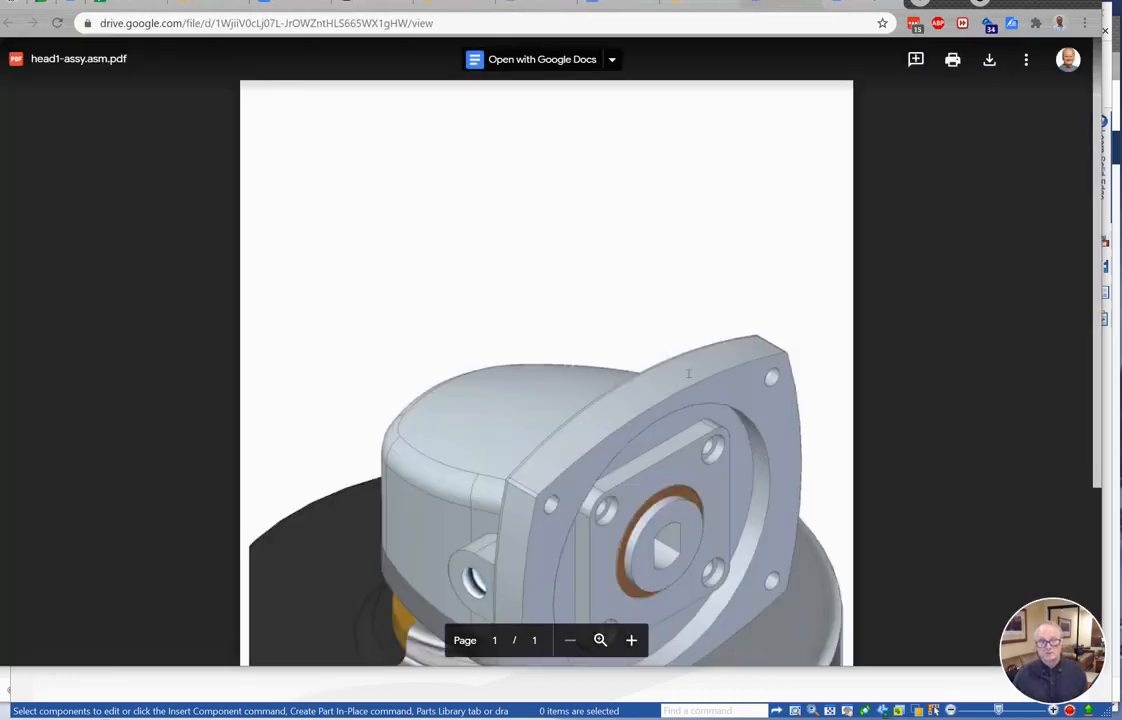
pyautogui.scroll(-3, 688, 377)
pyautogui.scroll(1, 688, 377)
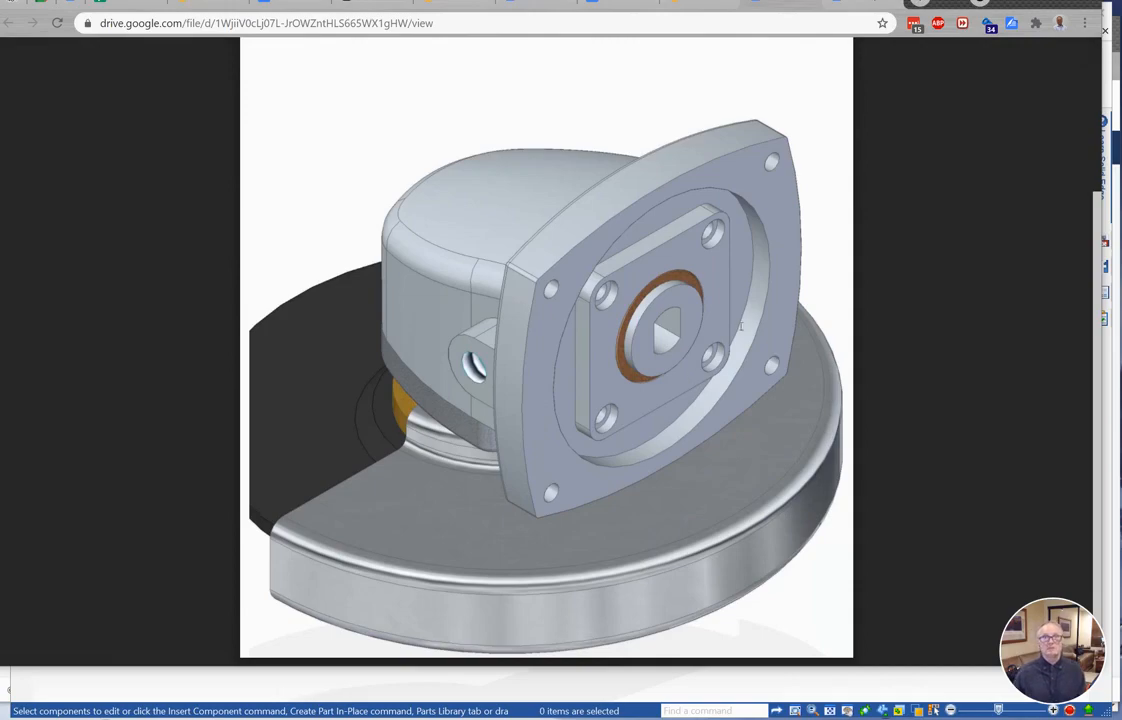
pyautogui.click(695, 8)
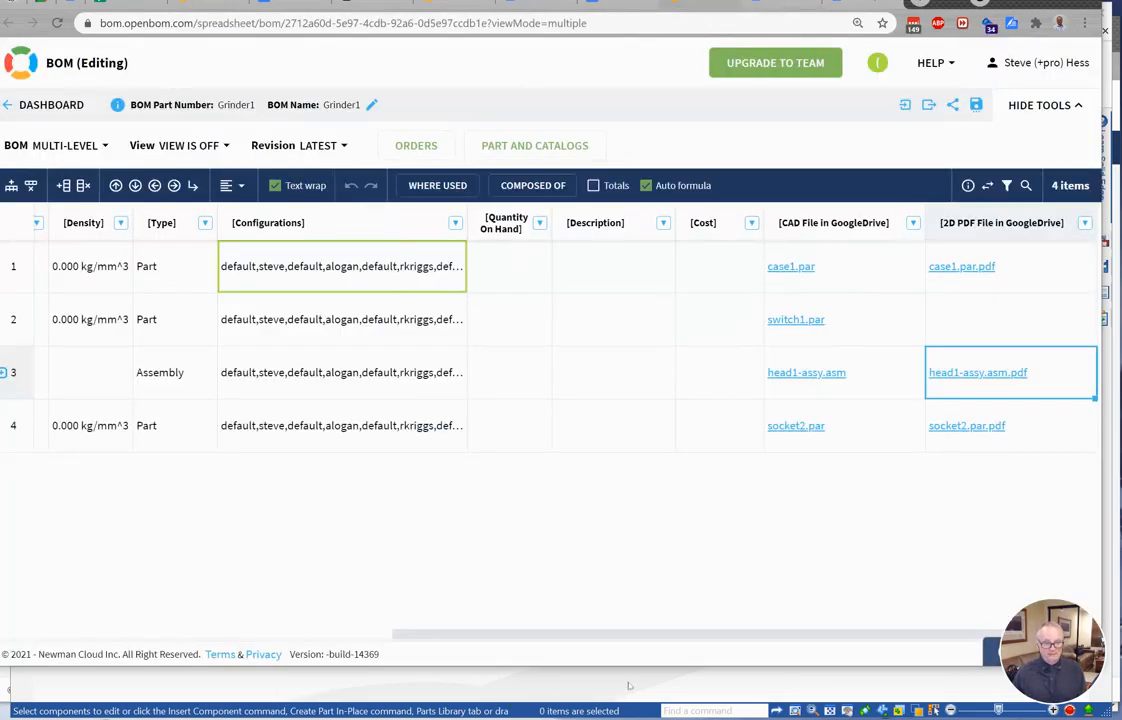
# Back in the assembly, review the OpenBOM settings and redisplay the head1-assy subassembly.
pyautogui.click(627, 683)
pyautogui.click(672, 437)
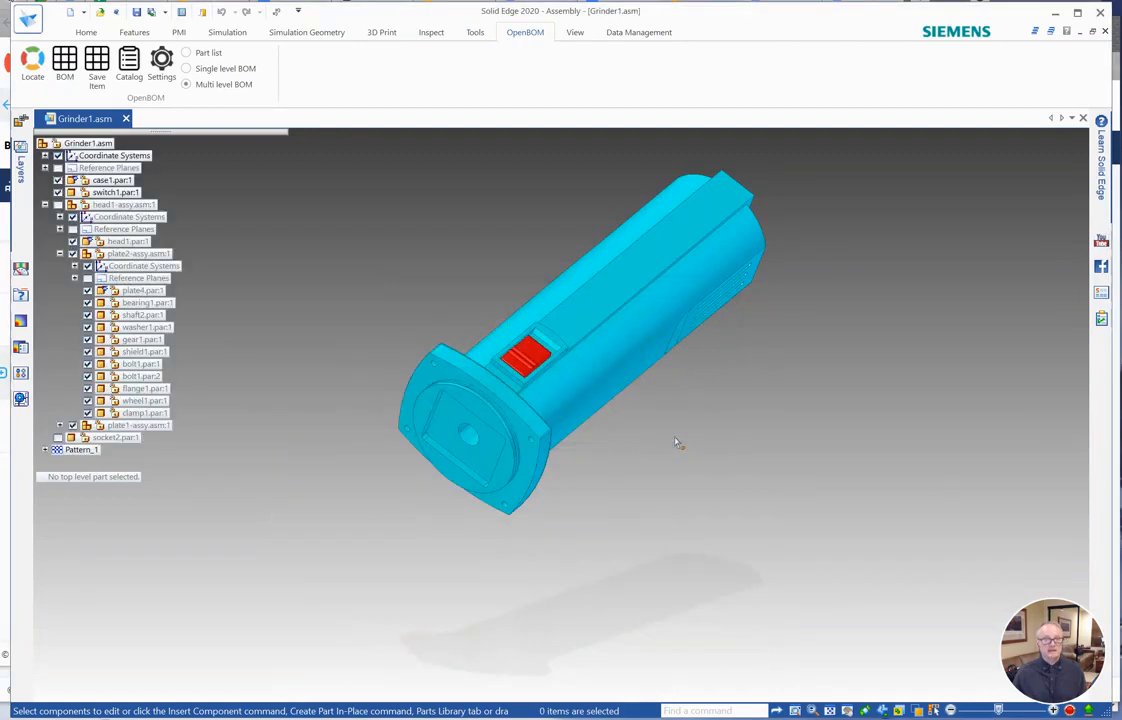
pyautogui.click(165, 67)
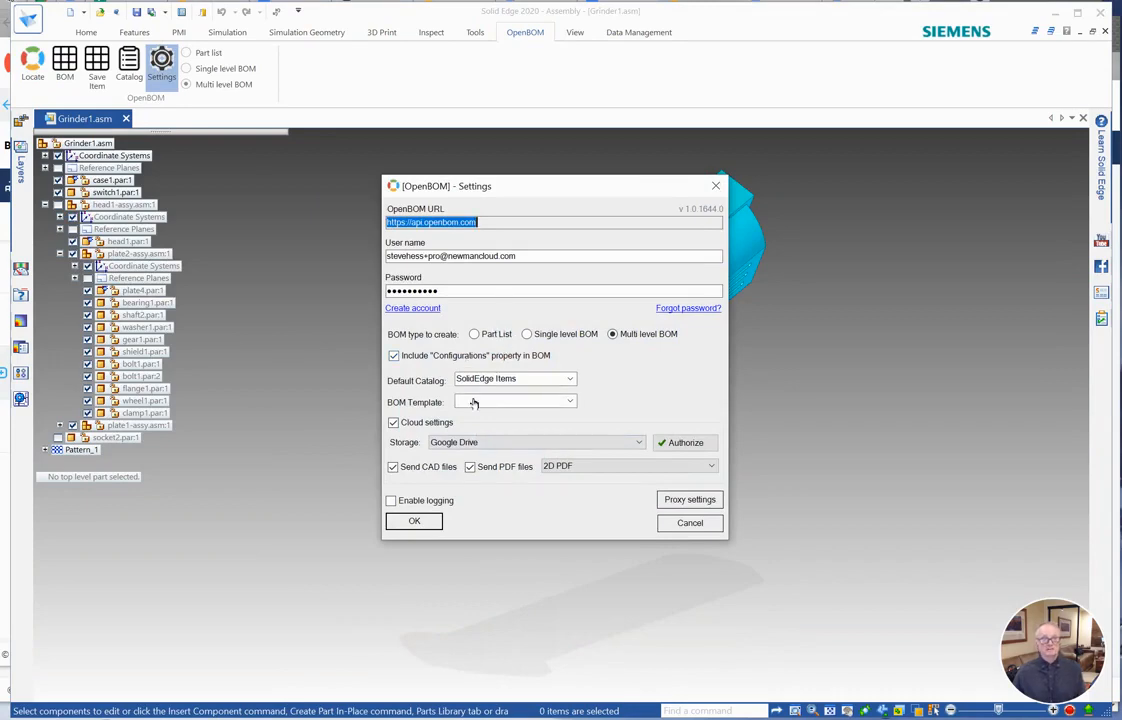
pyautogui.click(416, 521)
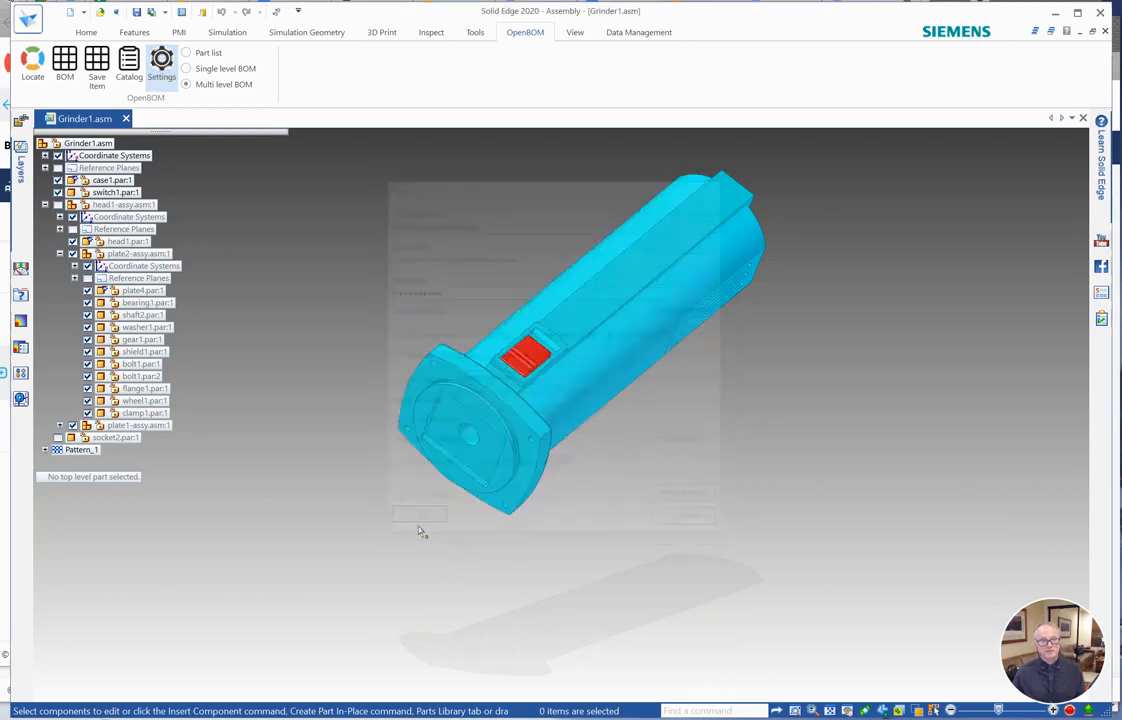
pyautogui.click(57, 204)
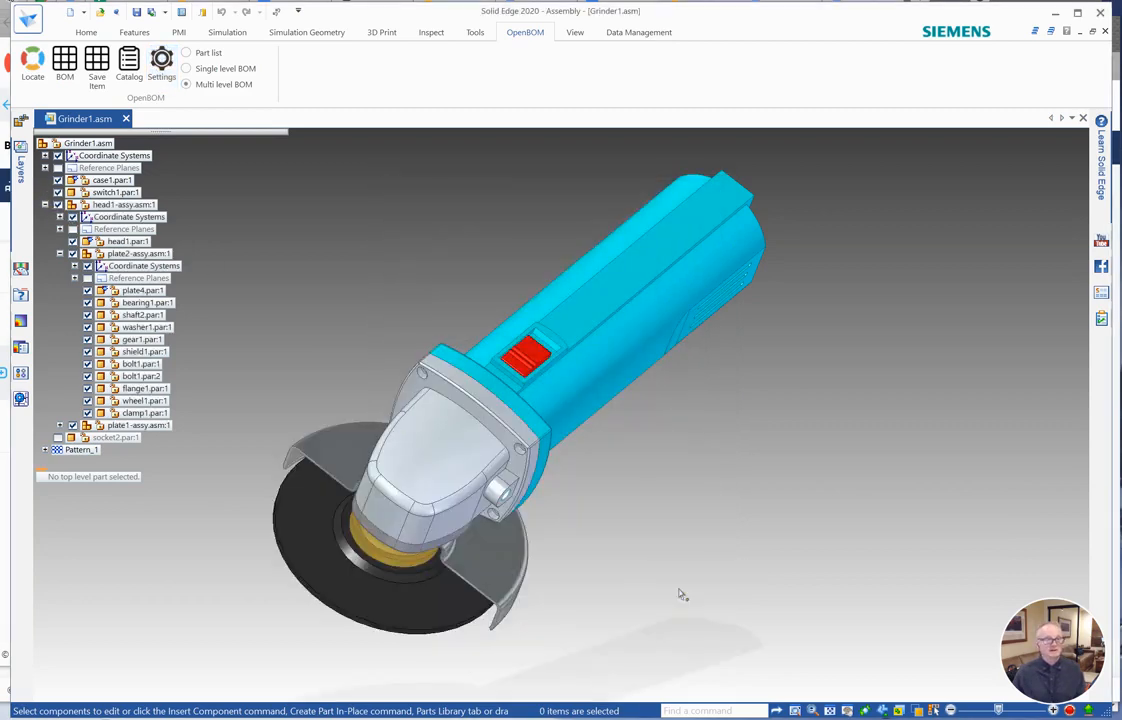